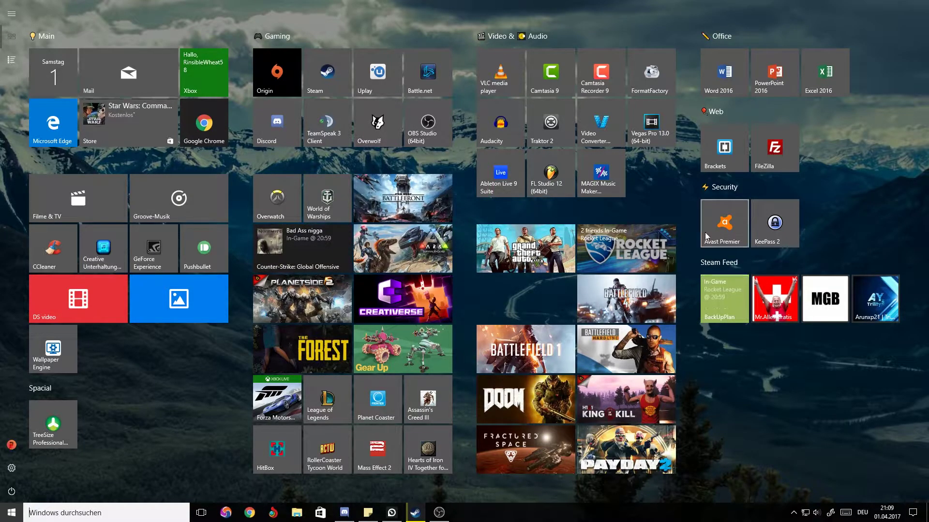
- Dismiss the full-screen Start menu with Escape to reveal the desktop and its Pin Steam shortcut
key("Escape")
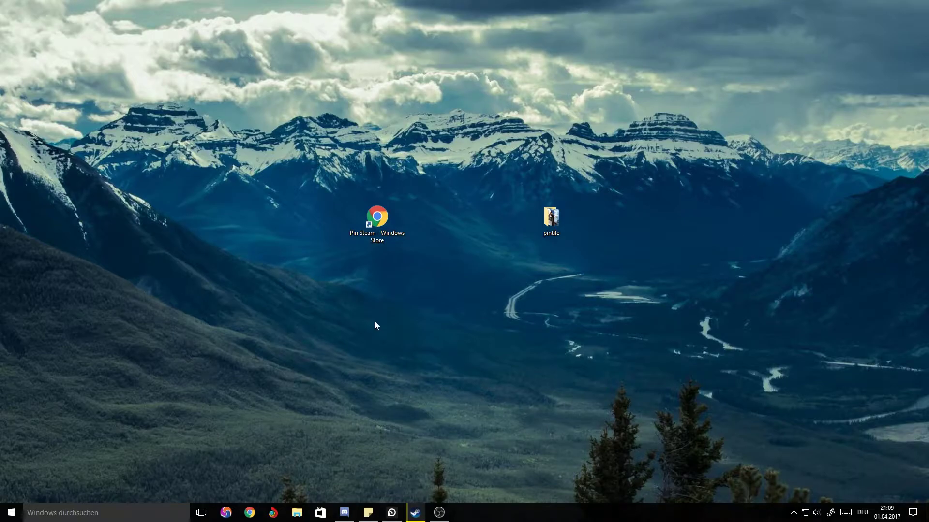
- Open the Pin Steam Store page from the desktop shortcut and install the app through Microsoft Store
double_click(381, 237)
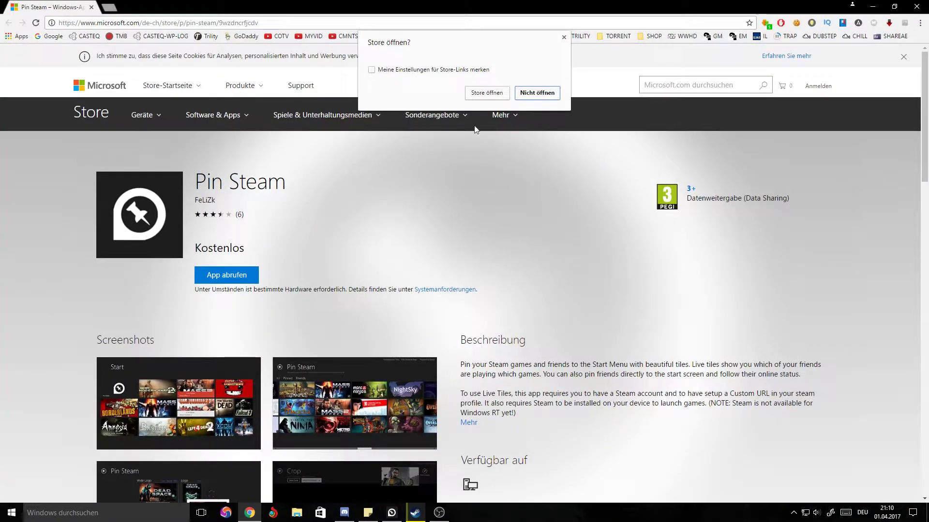
left_click(483, 94)
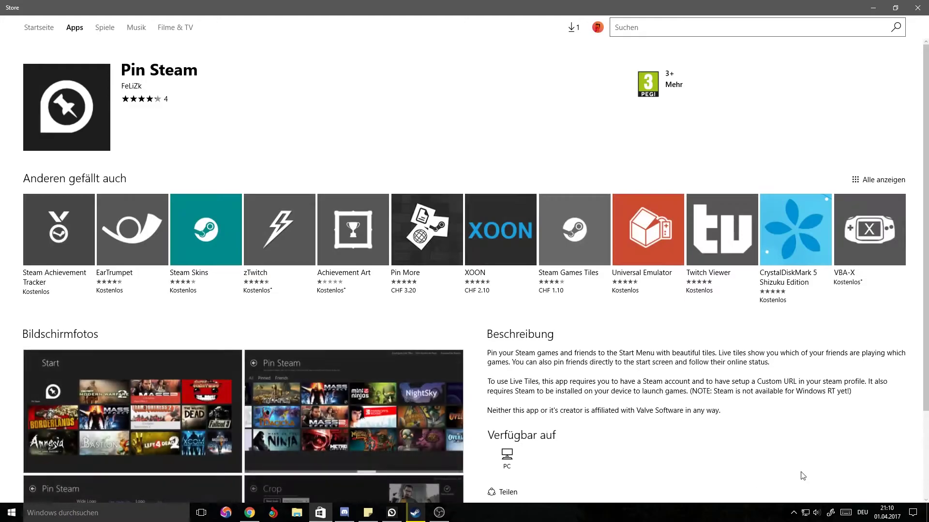
scroll(612, 302, "down", 5)
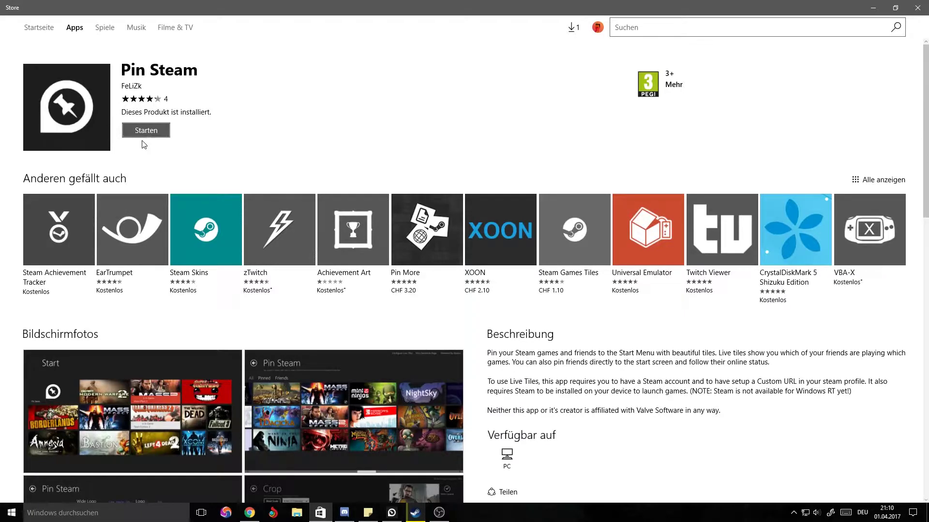
left_click(12, 512)
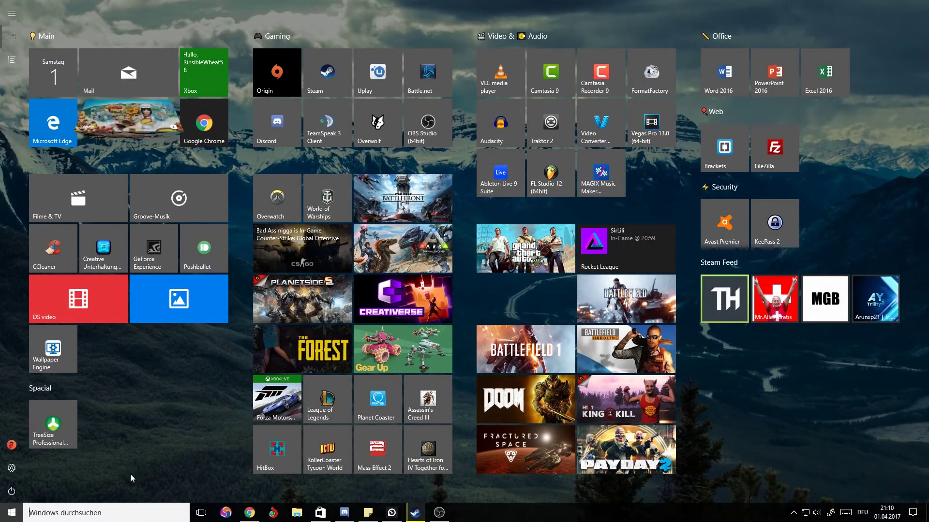
- Launch the installed Pin Steam app and dismiss the Windows search pane
left_click(24, 515)
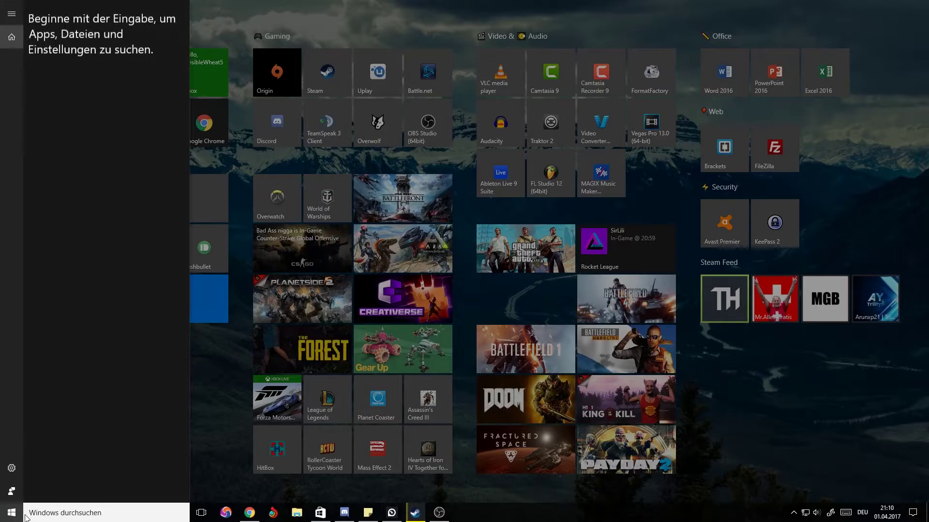
key("Escape")
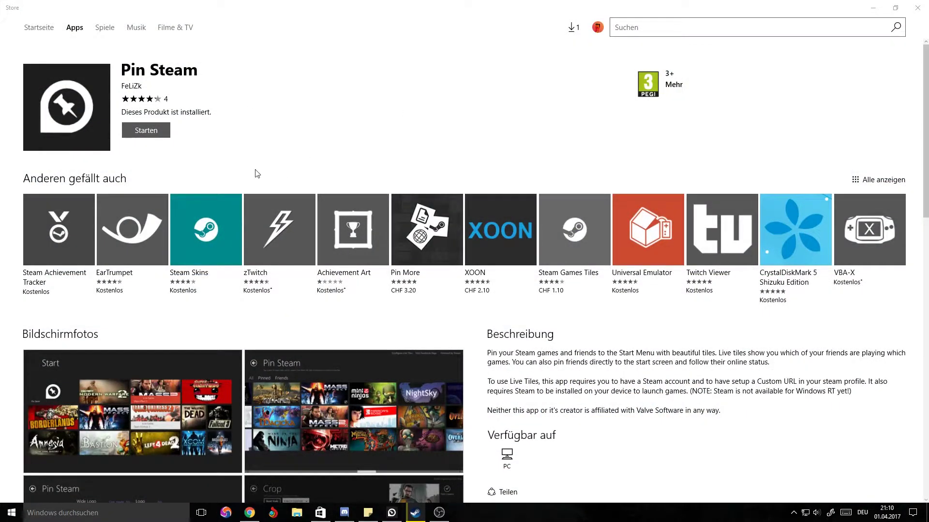
left_click(166, 138)
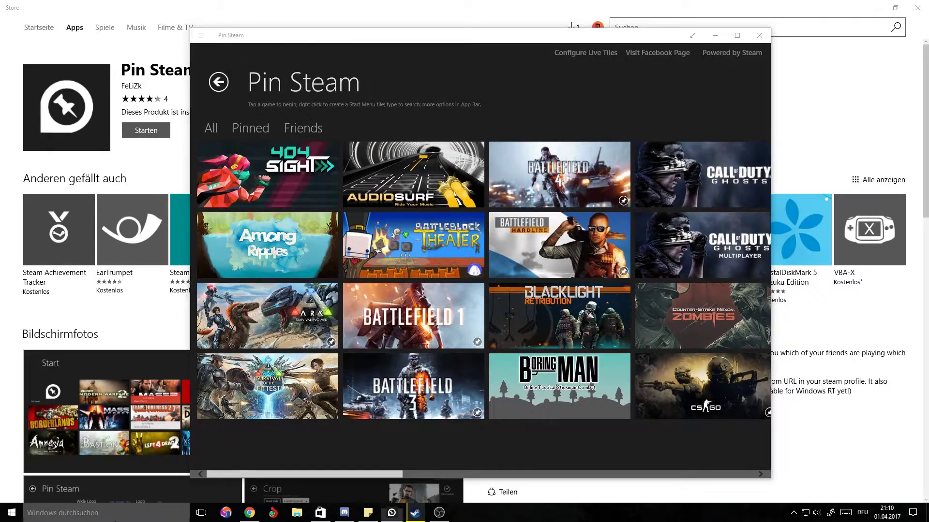
left_click(115, 515)
type("pin steam")
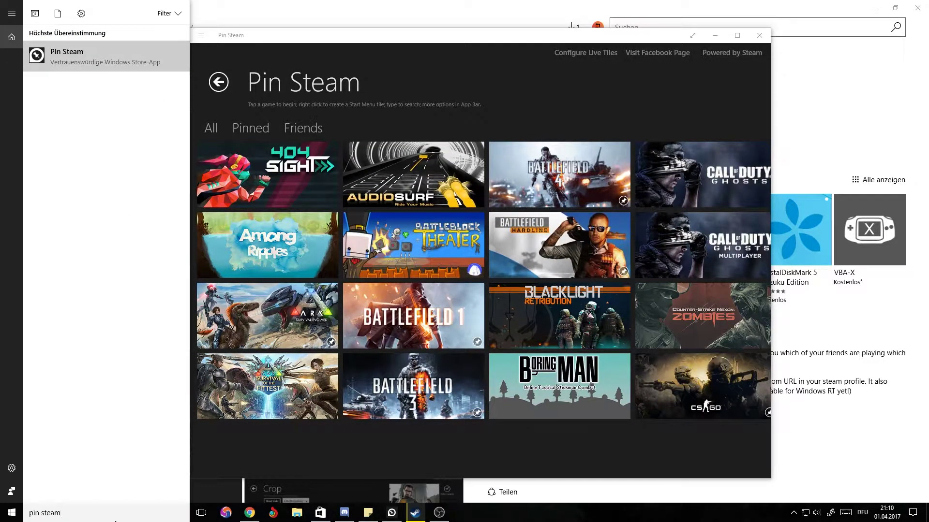
key("Escape")
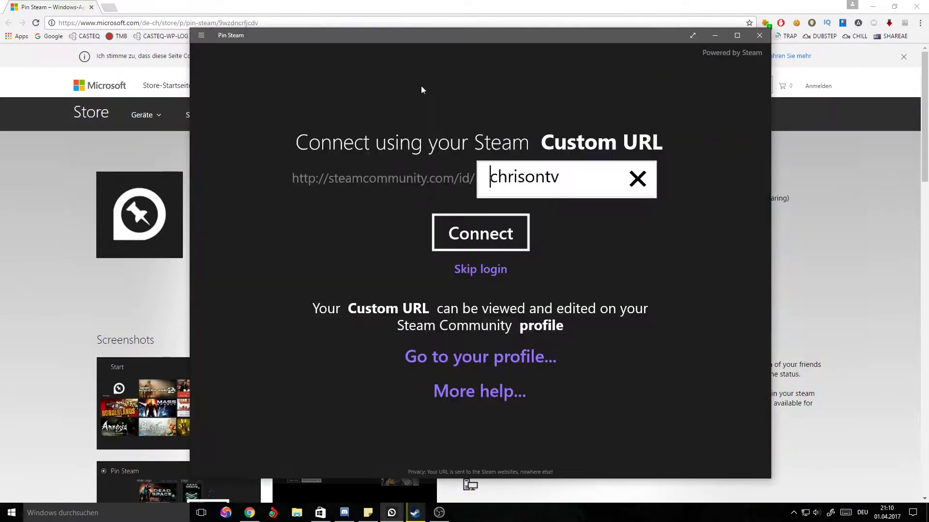
- Minimise Chrome behind Pin Steam and select the ID in the Custom URL field
left_click(872, 6)
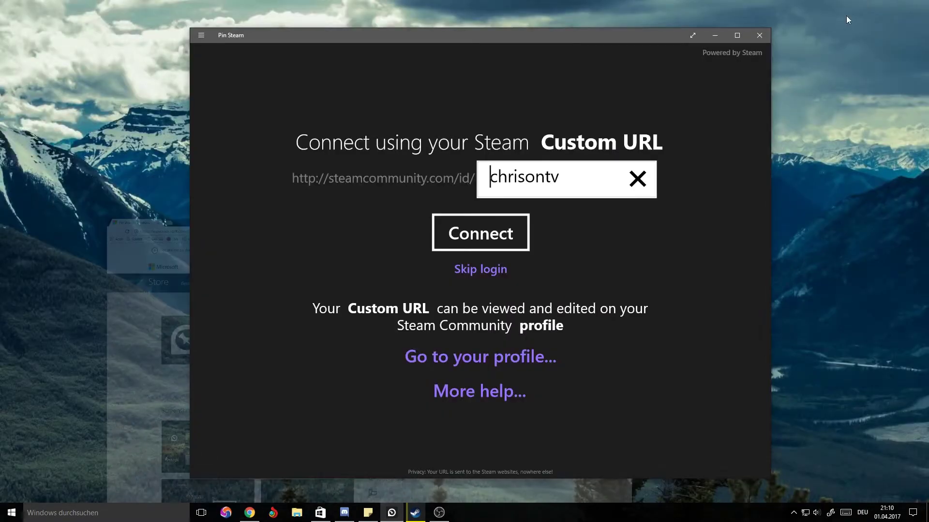
double_click(580, 180)
left_click(701, 273)
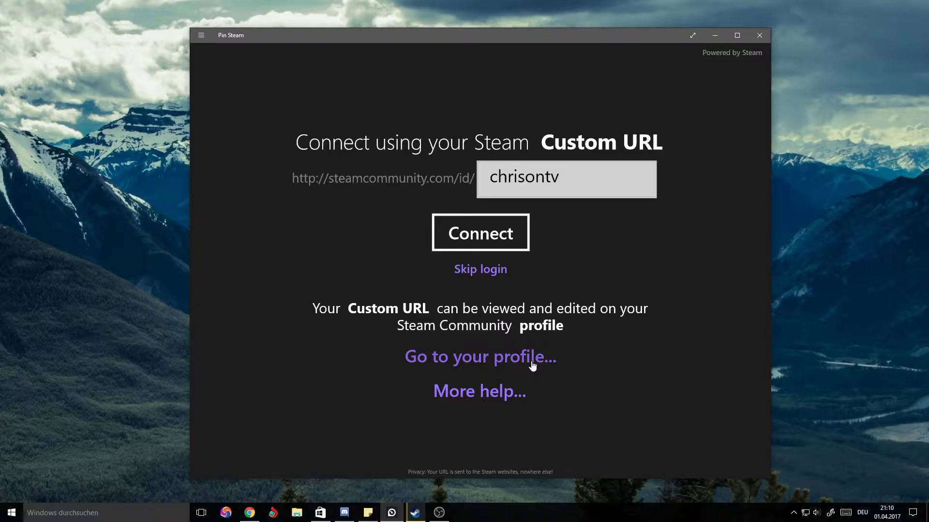
- Compare the Steam profile's Benutzerdefinierte URL with Pin Steam's entered ID, then minimise Steam
left_click(488, 362)
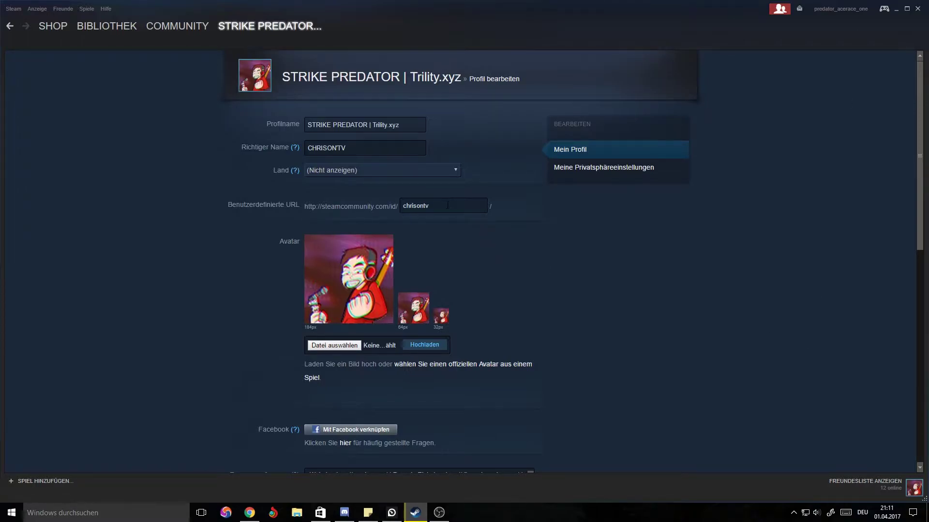
left_click_drag(462, 206, 325, 206)
left_click(456, 249)
left_click_drag(406, 206, 694, 282)
left_click(229, 49)
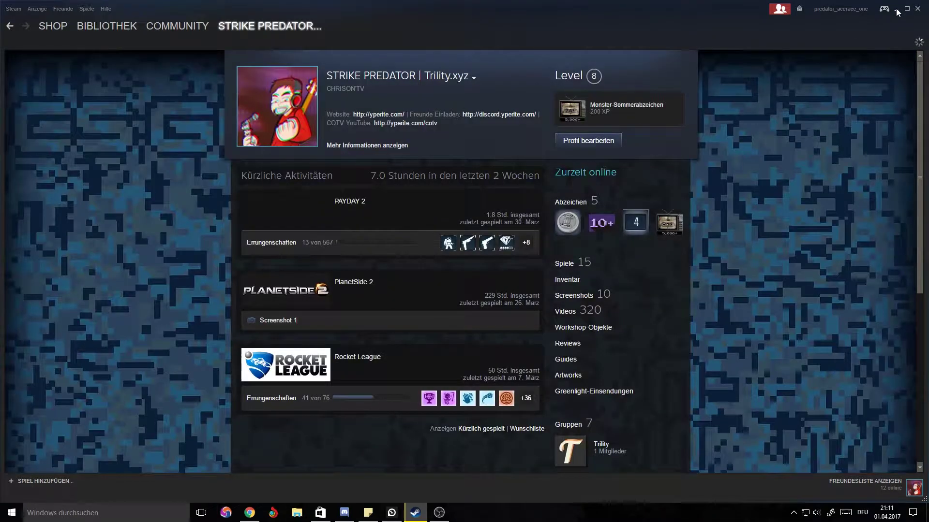
- Connect Pin Steam to the Steam account and scroll through the loaded game tile grid
left_click(897, 8)
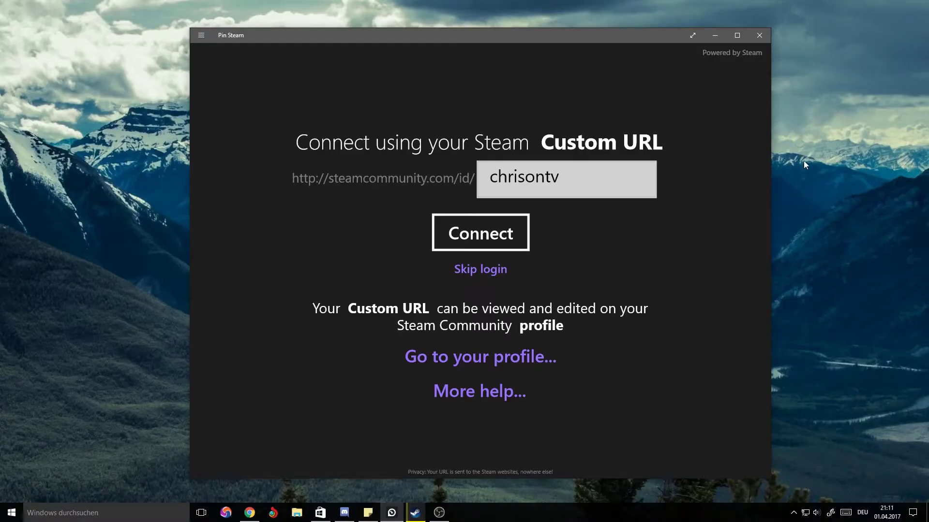
left_click(525, 244)
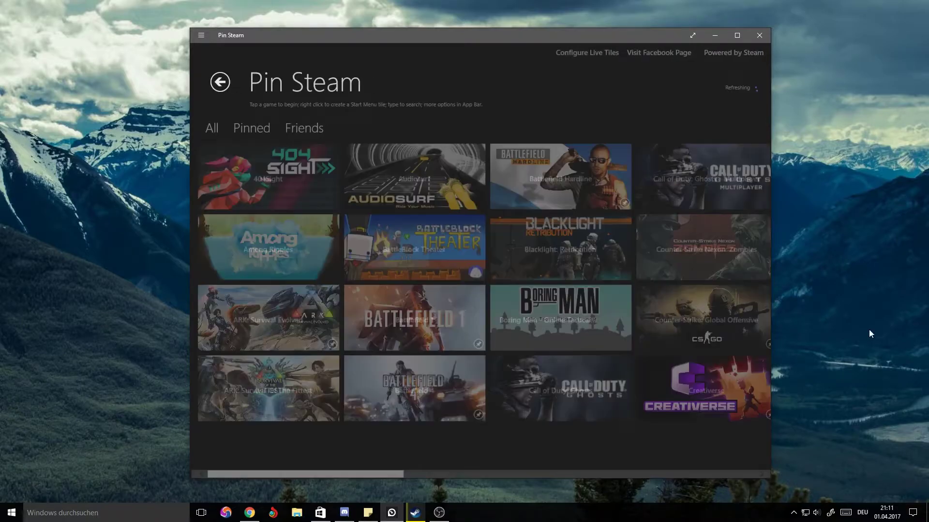
scroll(388, 425, "down", 3)
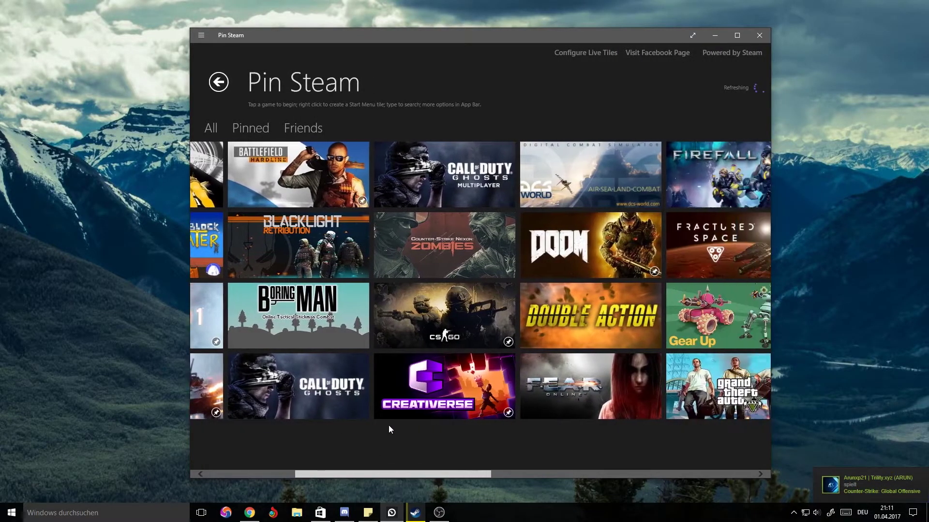
scroll(389, 429, "down", 1)
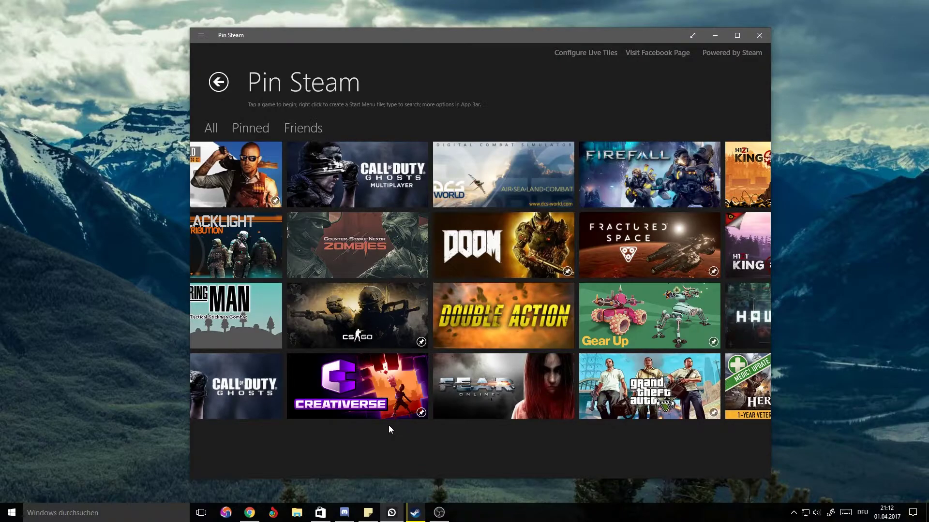
scroll(388, 425, "left", 5)
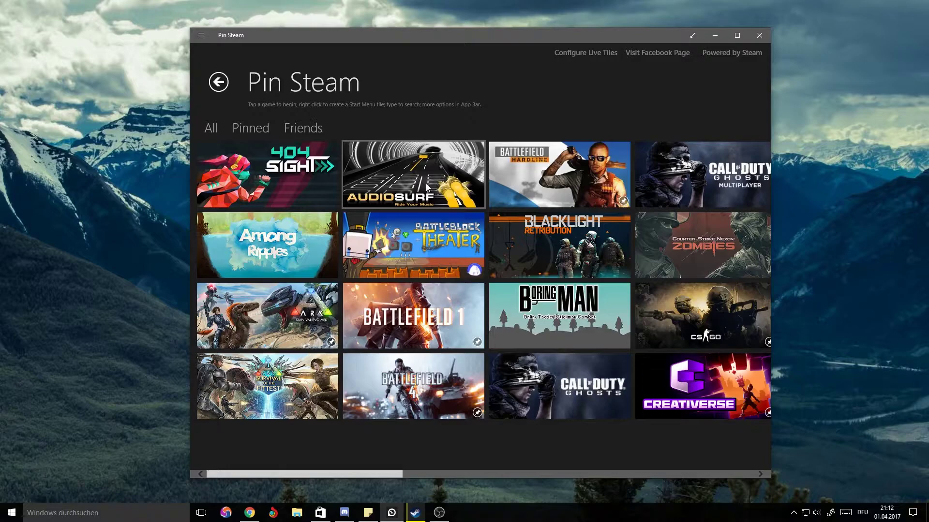
- Preview Audiosurf's Wide, Medium and Small tile layouts, then return and reopen its pinning options
scroll(403, 185, "down", 2)
scroll(372, 181, "up", 2)
right_click(383, 179)
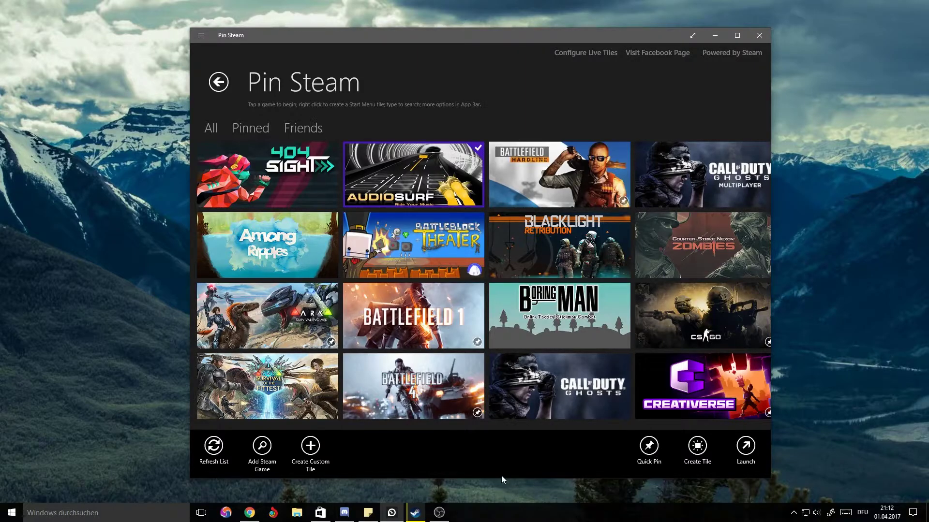
left_click(697, 450)
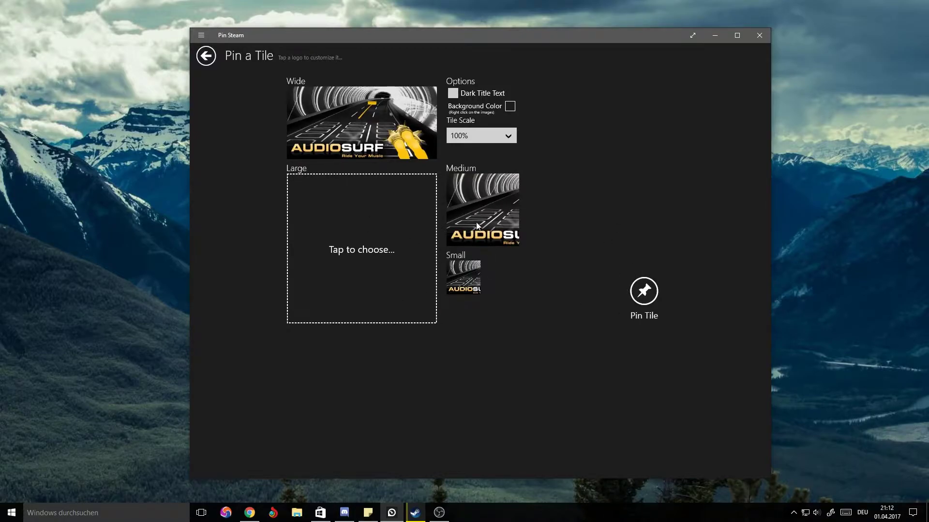
left_click(206, 56)
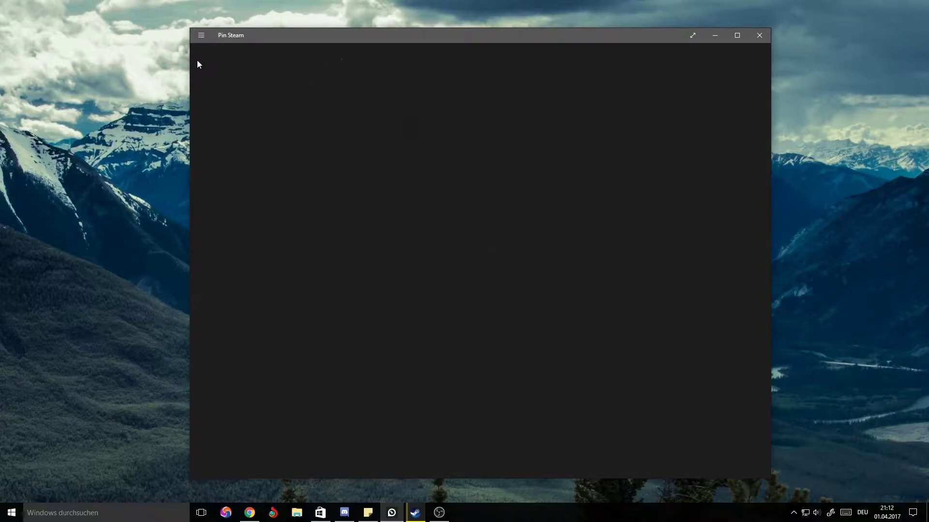
right_click(391, 172)
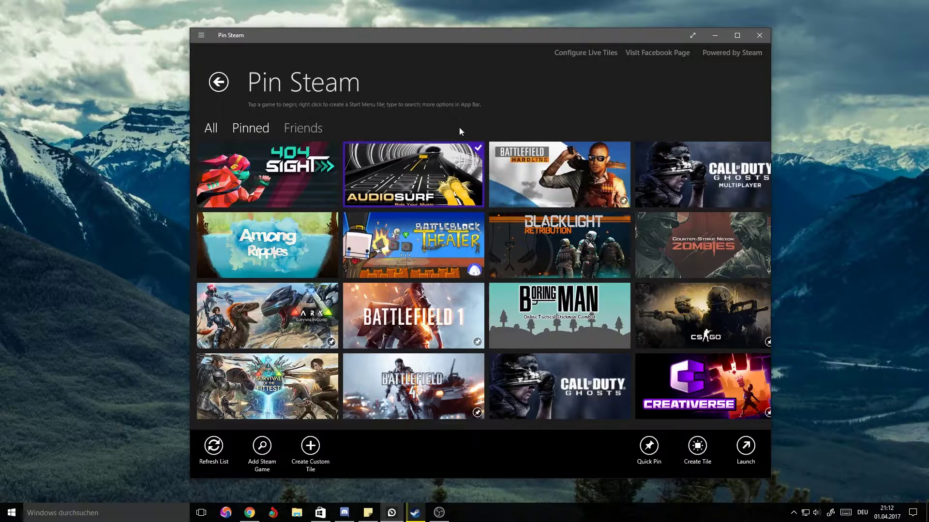
- Quick Pin Audiosurf to Start, confirm with Ja, and view the new tile in the Start menu
left_click(657, 451)
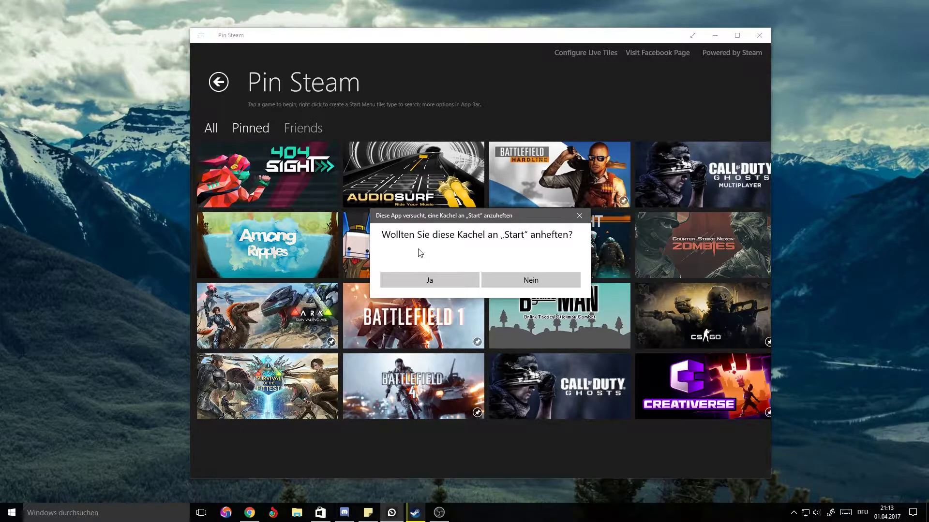
left_click(433, 284)
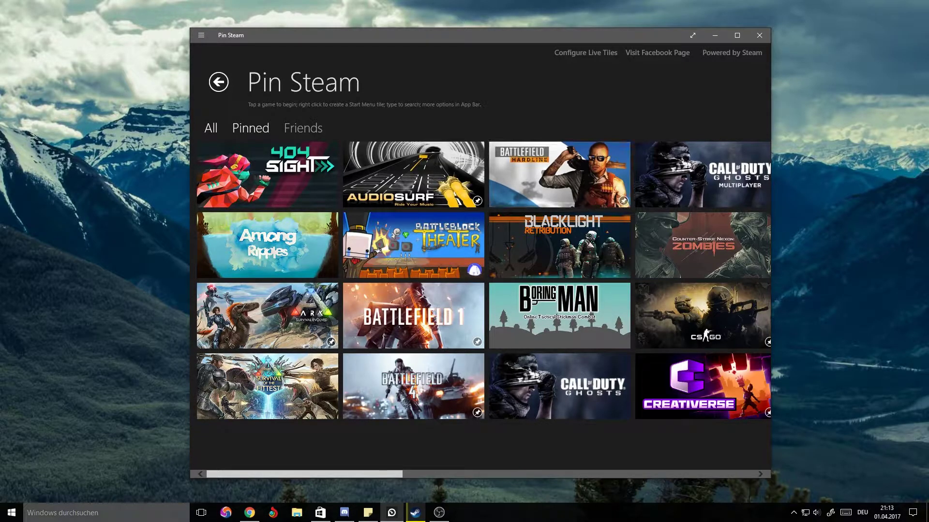
key("super")
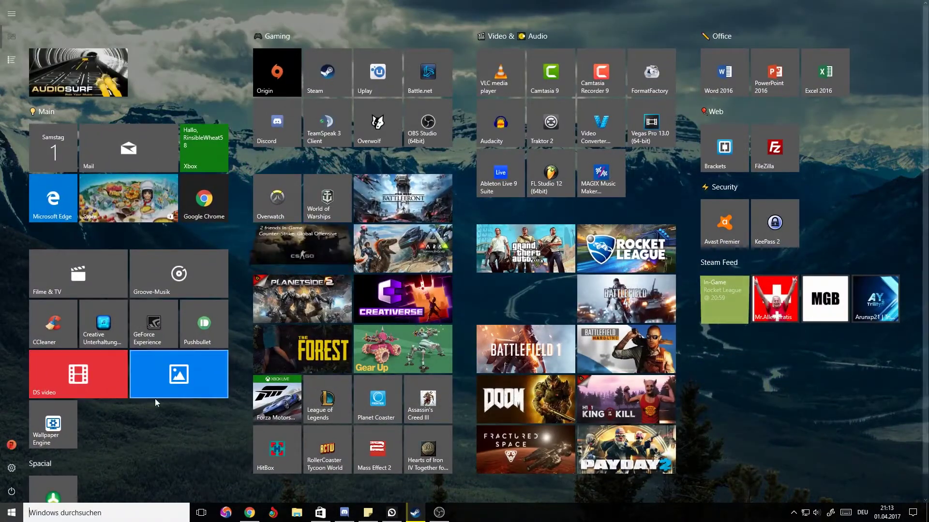